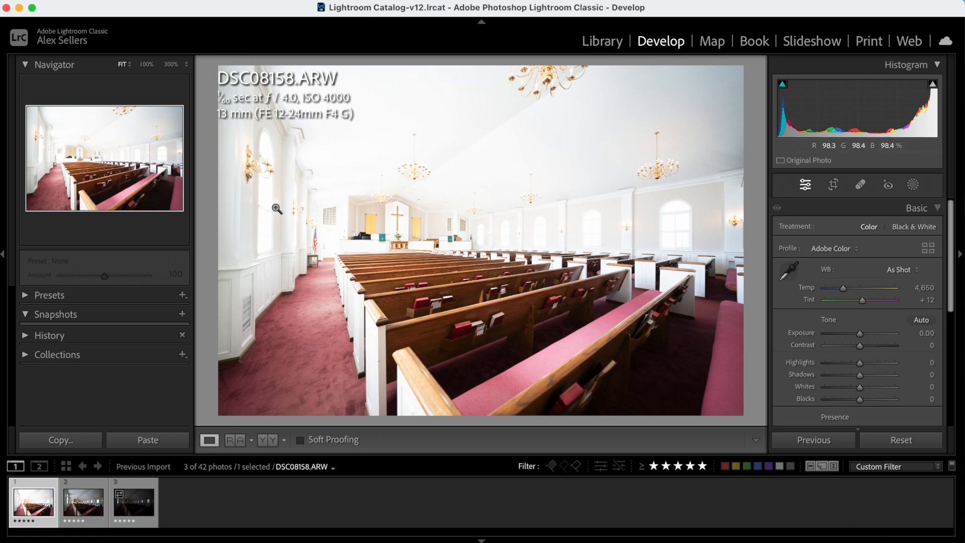
On the brightest exposure, DSC08158, set Highlights to −78, Shadows to +30, Whites to −77, Blacks to +30 and Exposure to −0.20
key(Right)
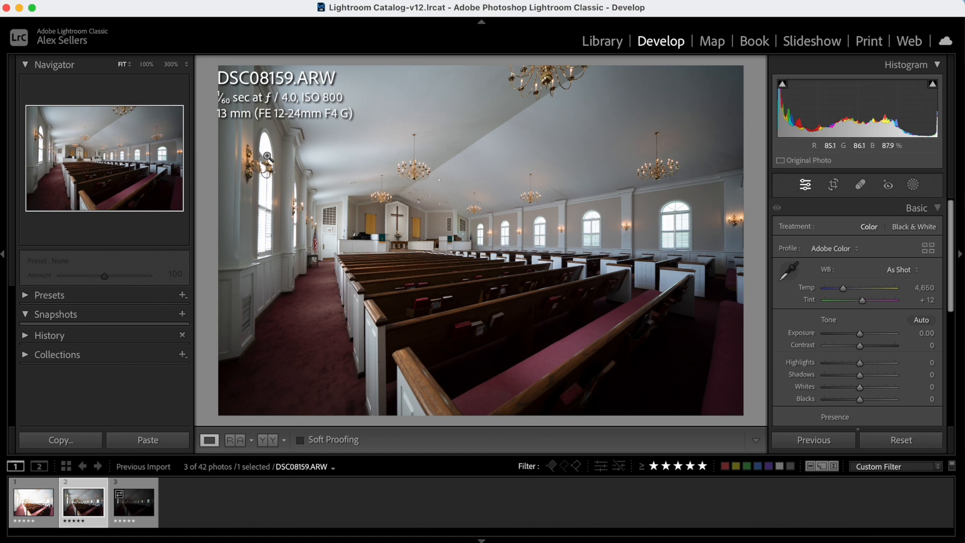
key(Right)
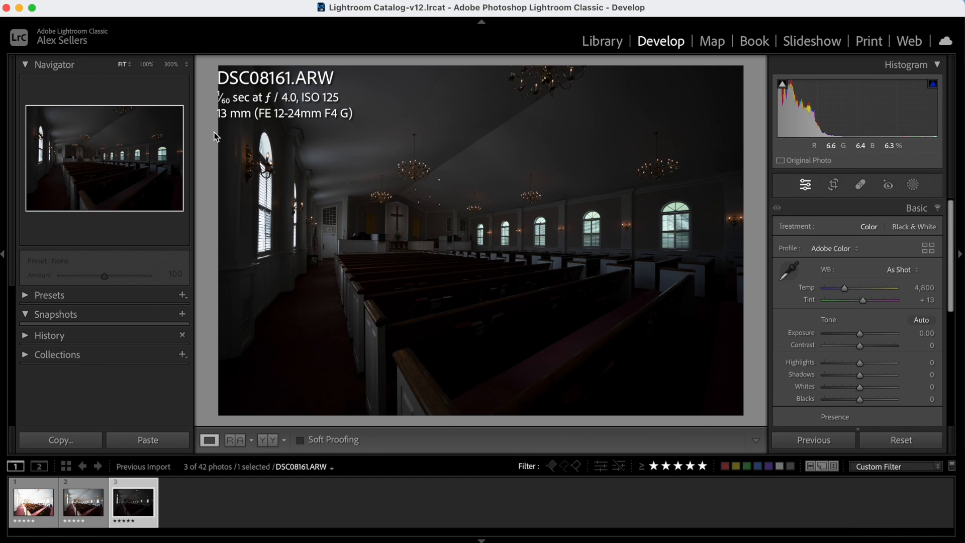
key(Left)
key(Left)
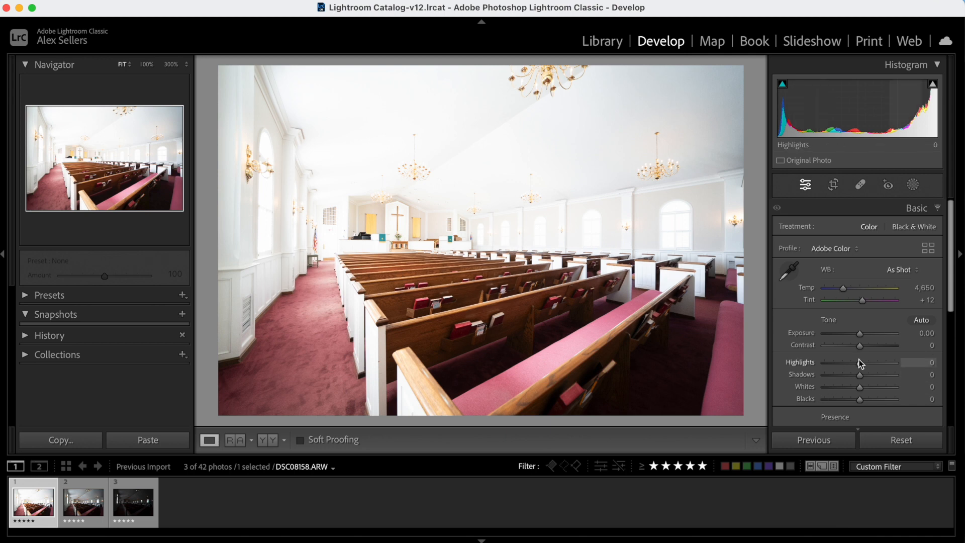
mouse_move(859, 363)
mouse_down()
mouse_move(820, 367)
mouse_move(831, 370)
mouse_move(833, 388)
mouse_move(819, 392)
mouse_move(883, 380)
mouse_move(871, 378)
mouse_up()
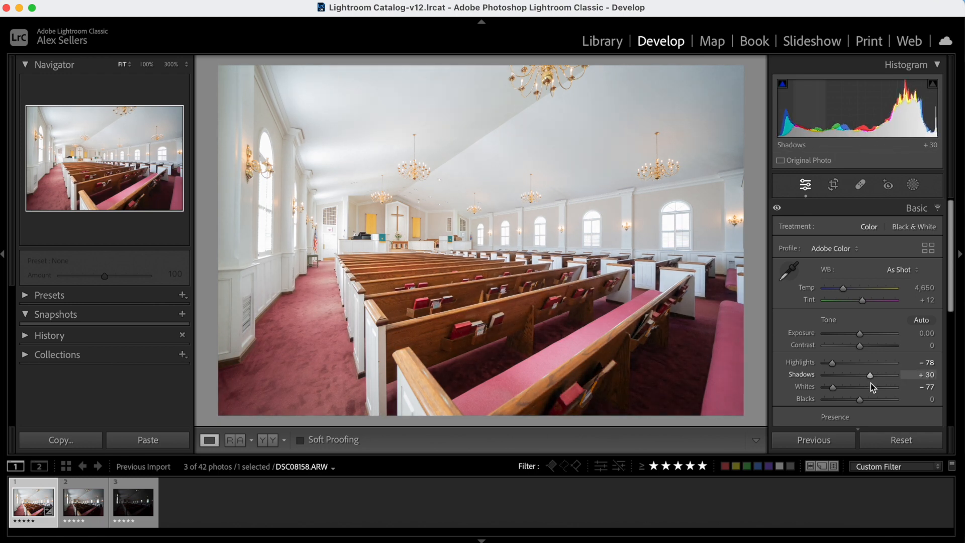
click(870, 398)
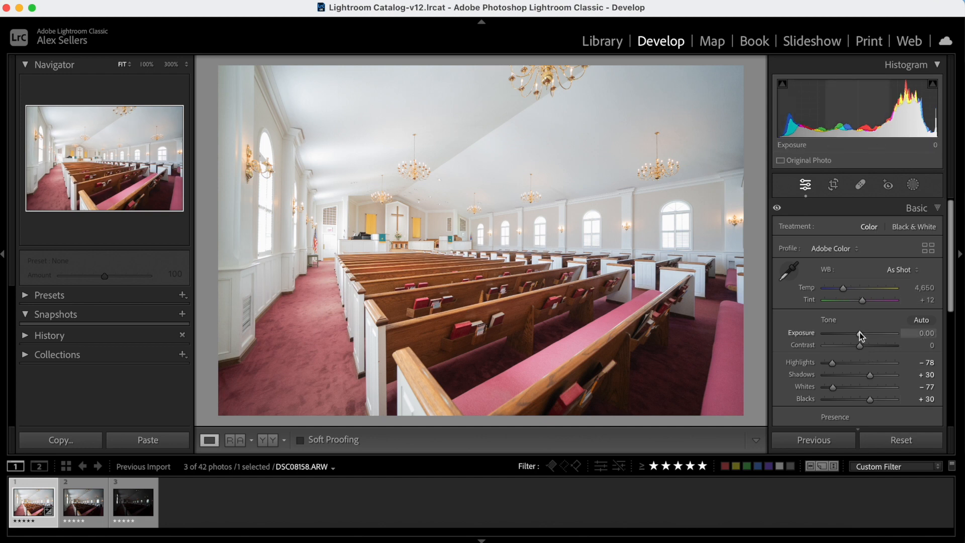
drag(860, 333, 858, 334)
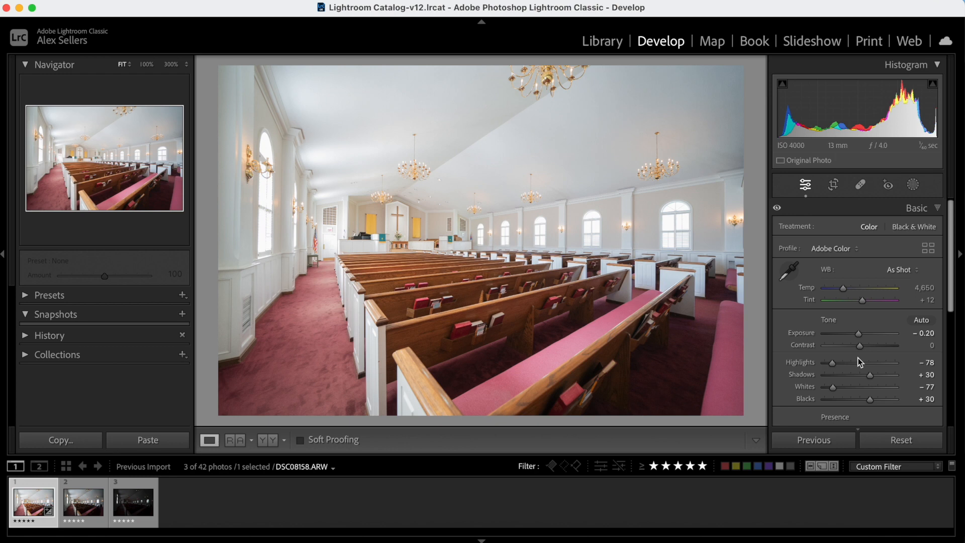
Enable chromatic aberration removal and lens profile corrections for the brightest exposure
scroll(859, 358, down, 5)
click(861, 386)
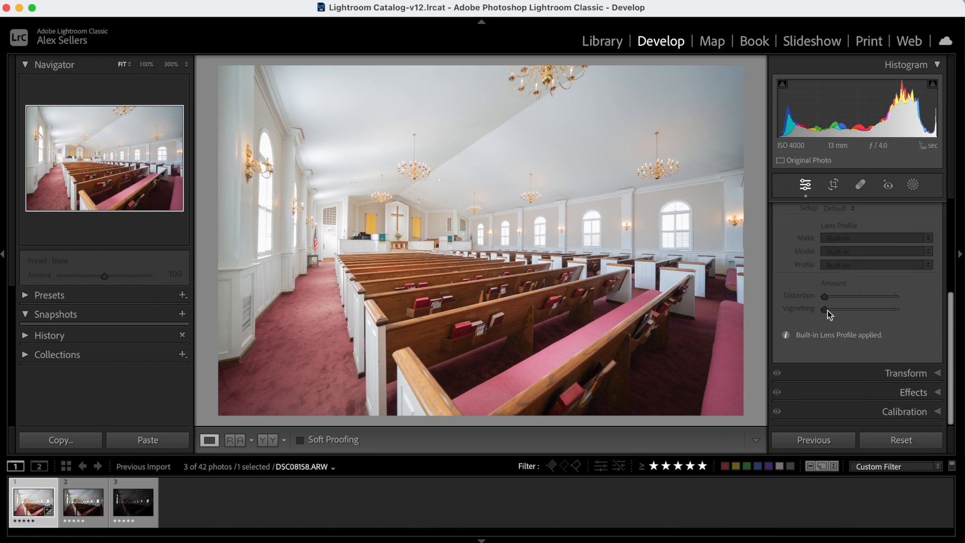
click(793, 282)
click(796, 292)
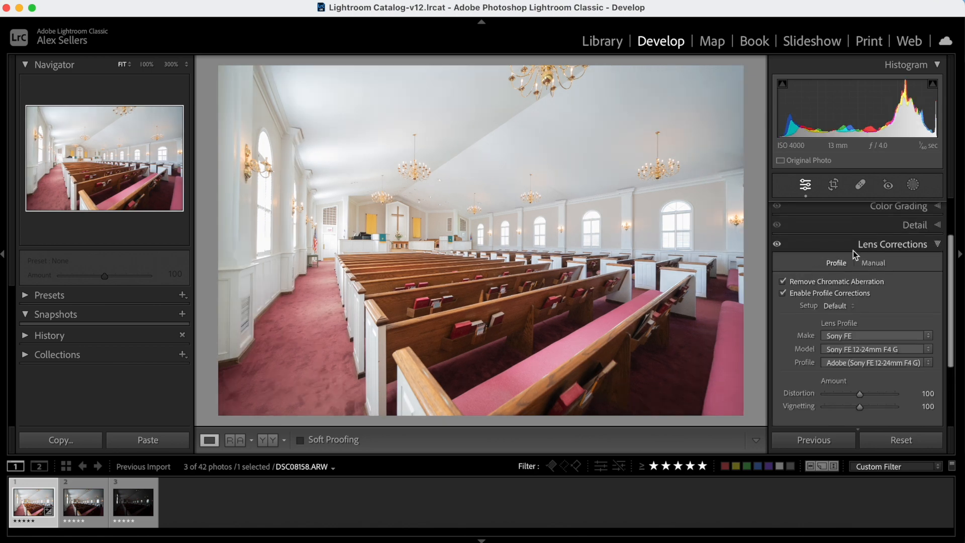
click(854, 250)
On the middle exposure, DSC08159, set Highlights to −43, Shadows to +21, Whites to −46, Blacks to +17 and Exposure to +0.65
key(Right)
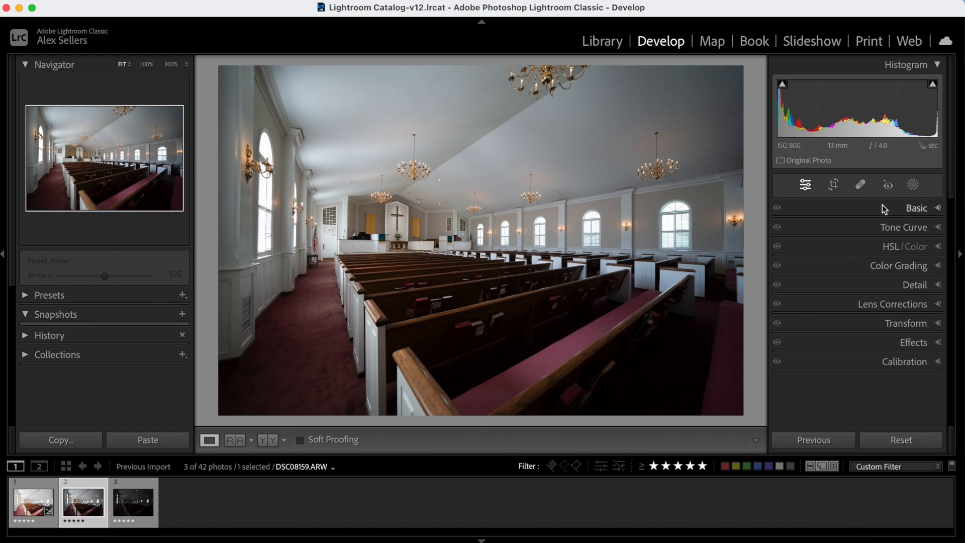
click(882, 204)
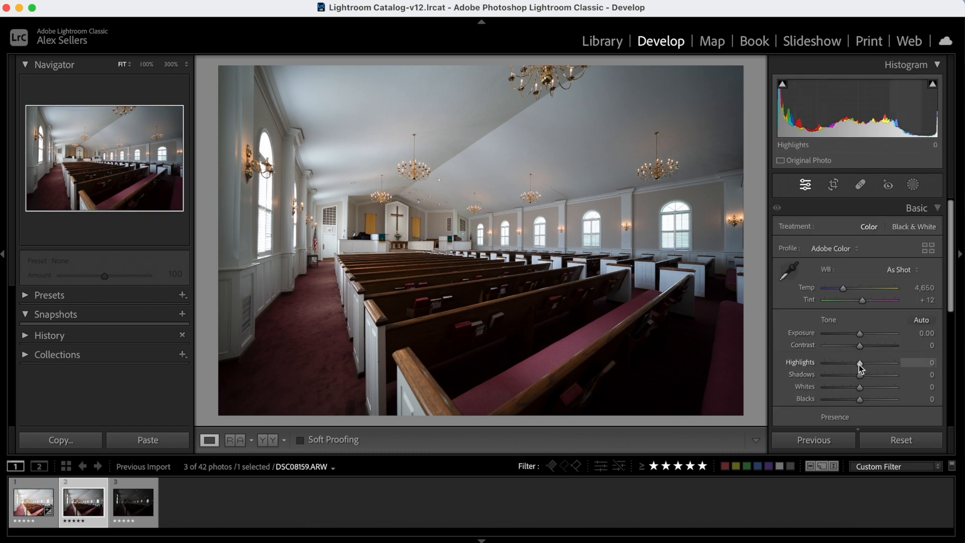
drag(860, 364, 845, 365)
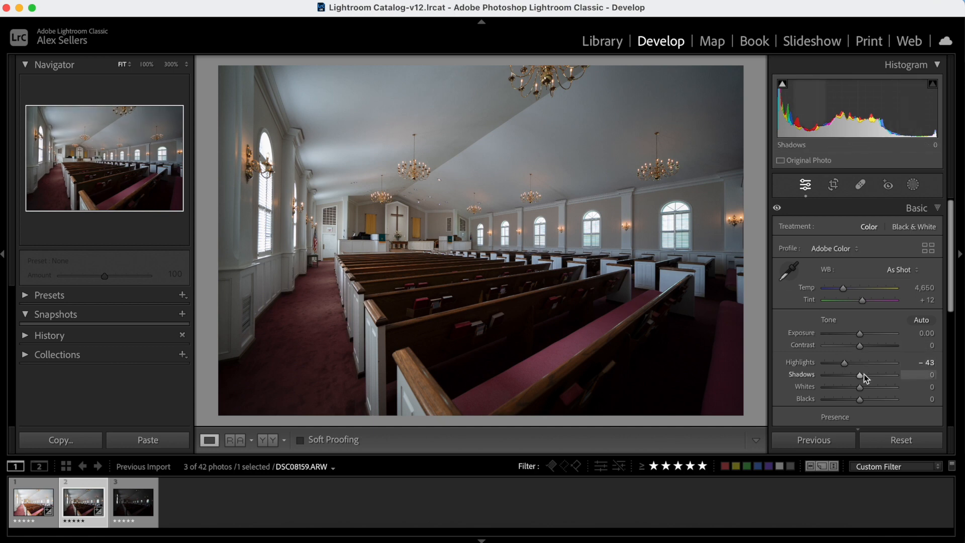
drag(860, 375, 866, 403)
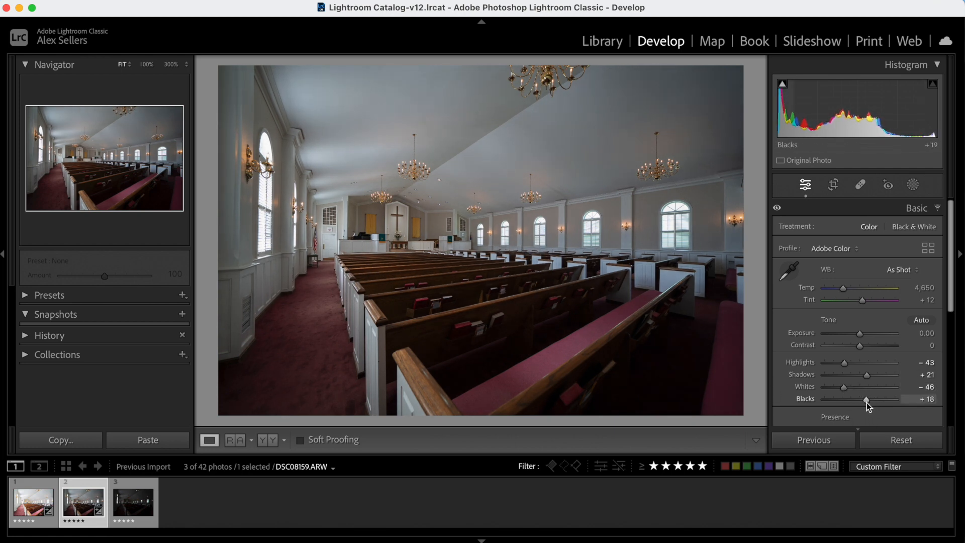
drag(860, 334, 862, 337)
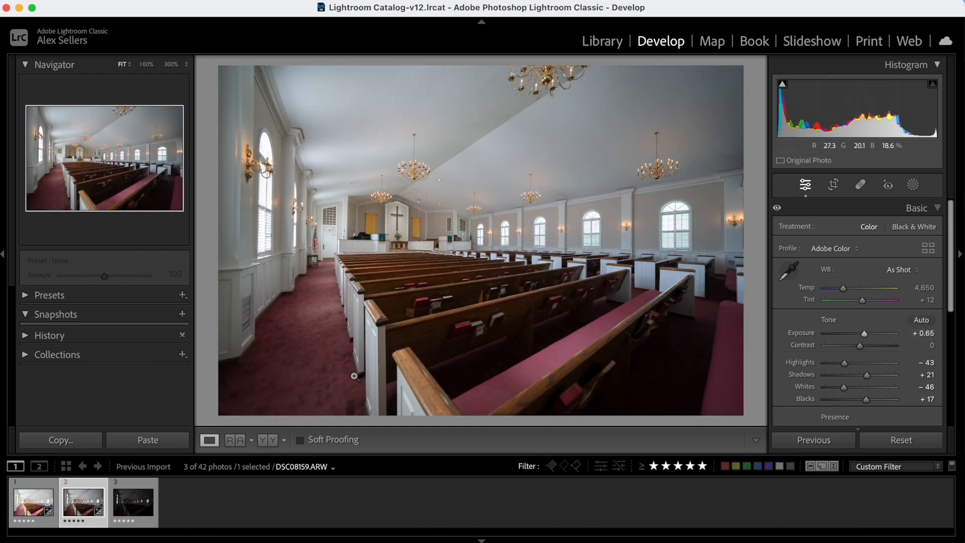
On the darkest exposure, DSC08161, set Shadows to +53, Blacks to +53 and Exposure to +0.65
key(Left)
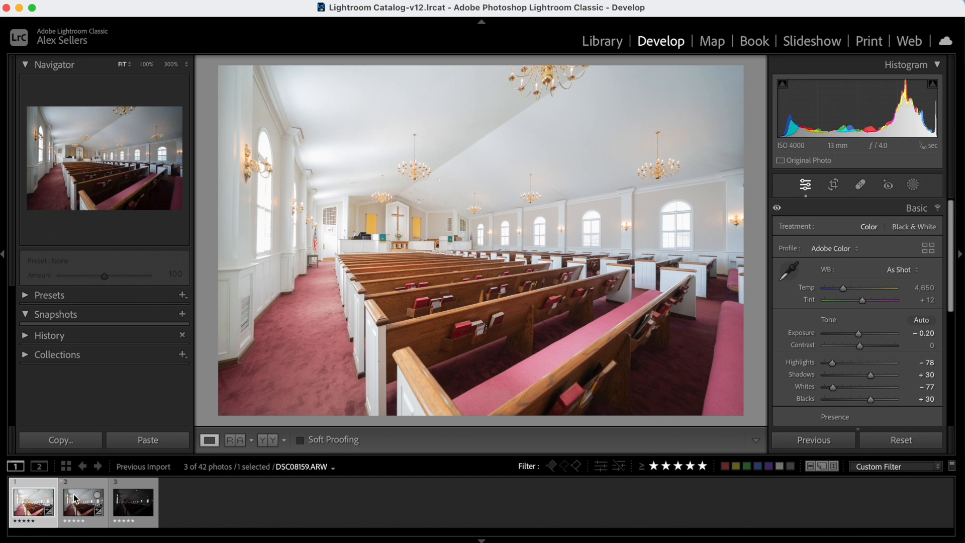
click(76, 498)
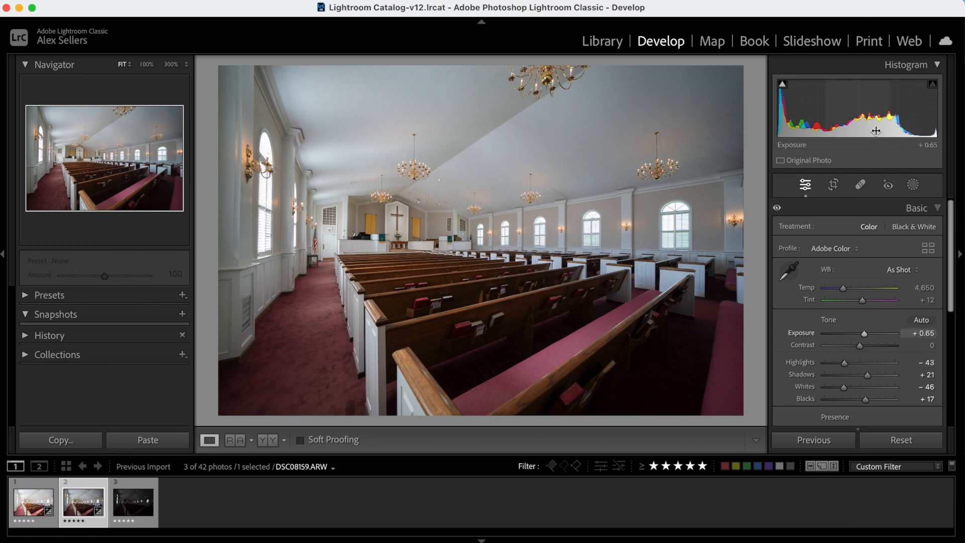
click(133, 502)
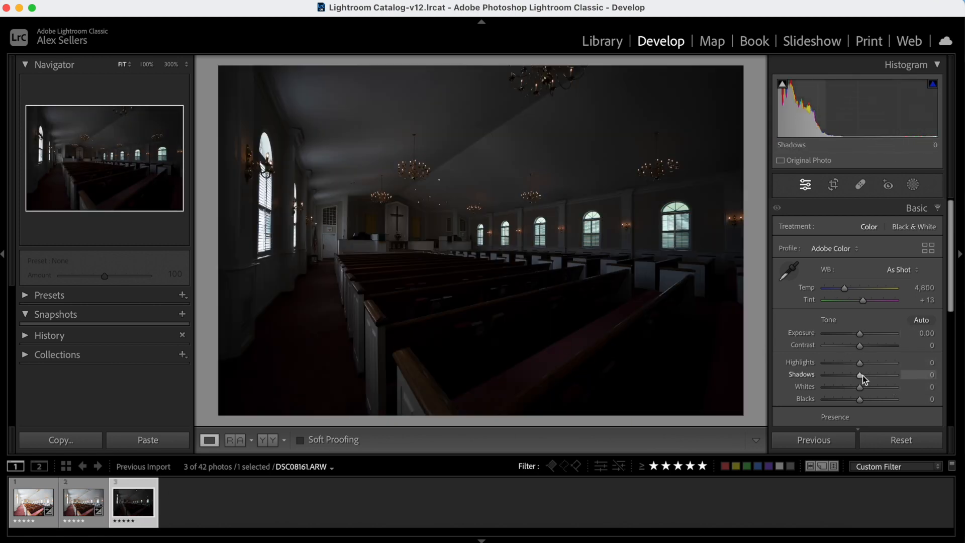
drag(862, 377, 883, 399)
drag(879, 400, 878, 399)
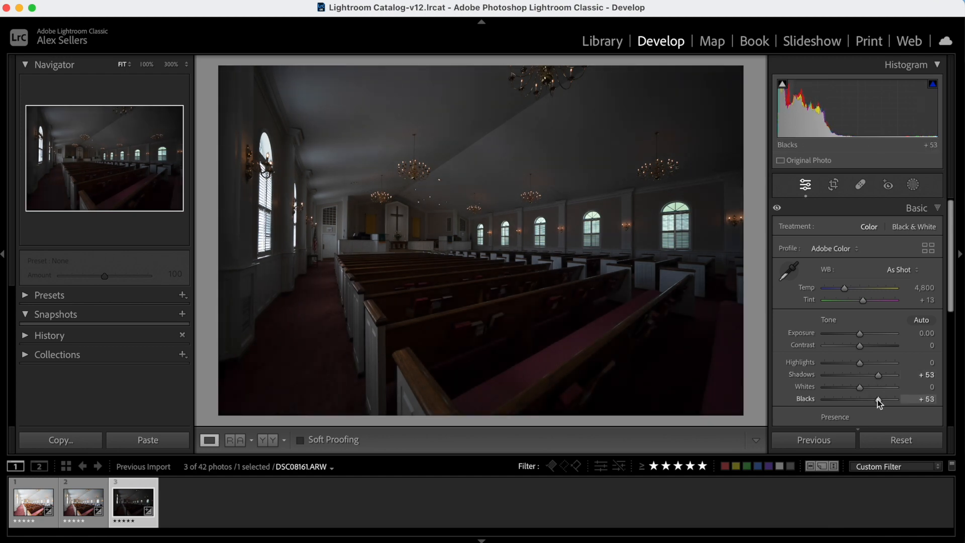
drag(859, 334, 864, 336)
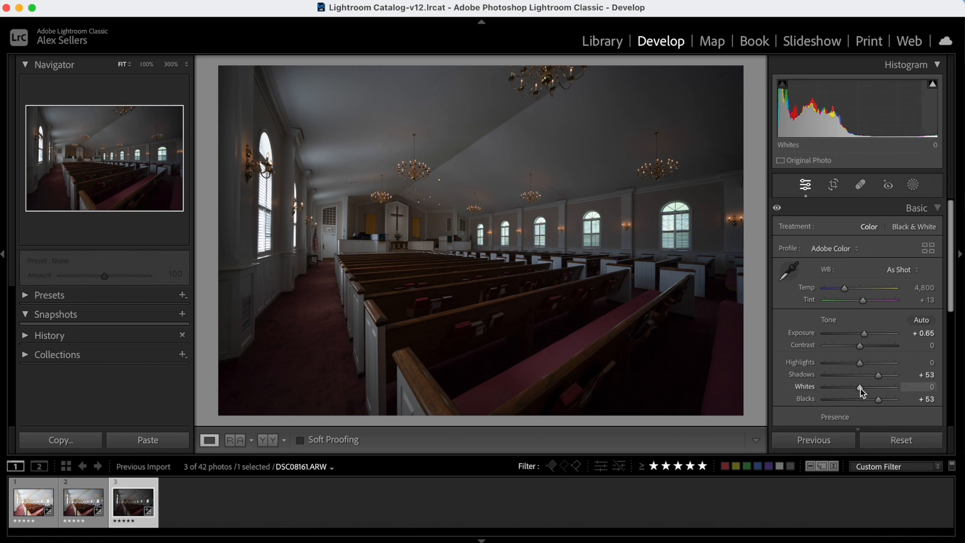
Enable chromatic aberration removal and lens profile corrections for the darkest exposure, DSC08161
scroll(888, 379, down, 5)
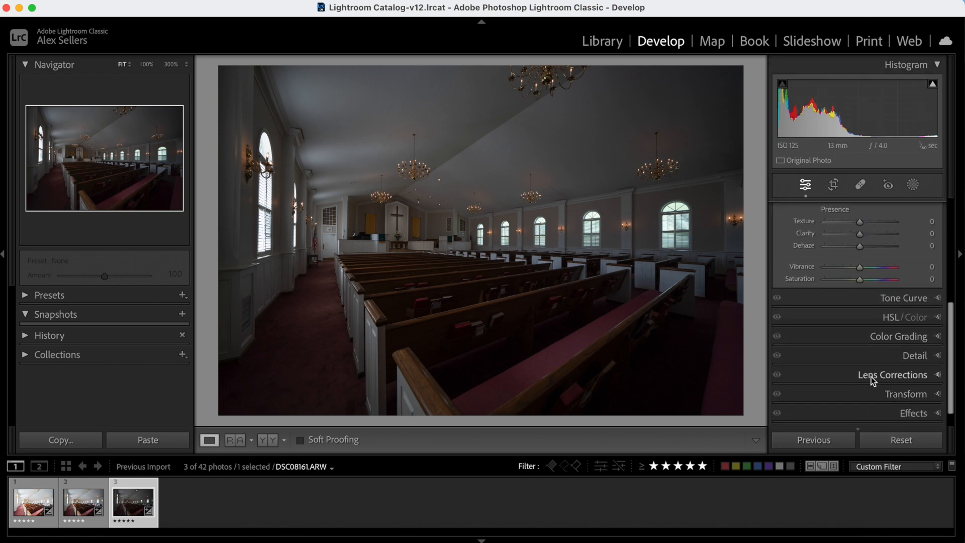
click(871, 376)
click(806, 259)
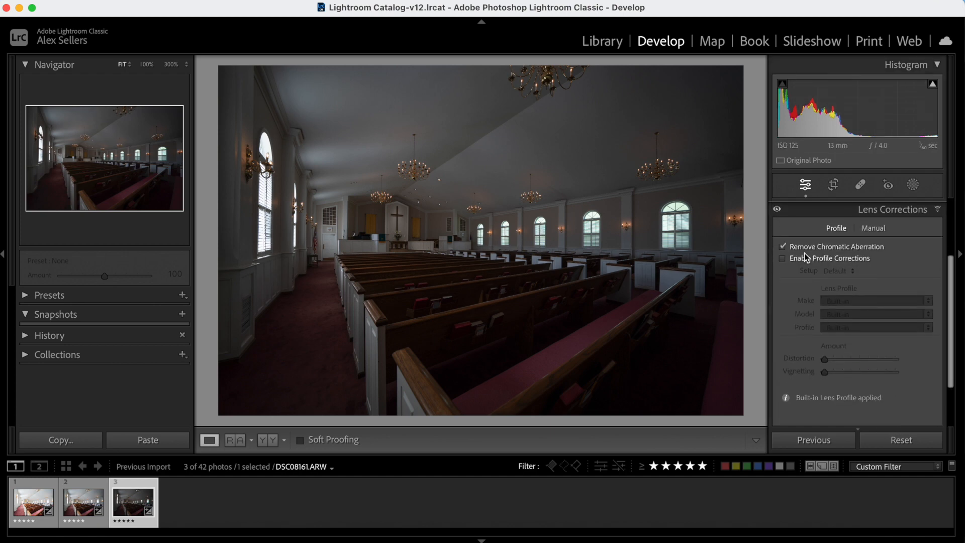
click(843, 210)
Enable chromatic aberration removal and lens profile corrections for the middle exposure, DSC08159
click(83, 501)
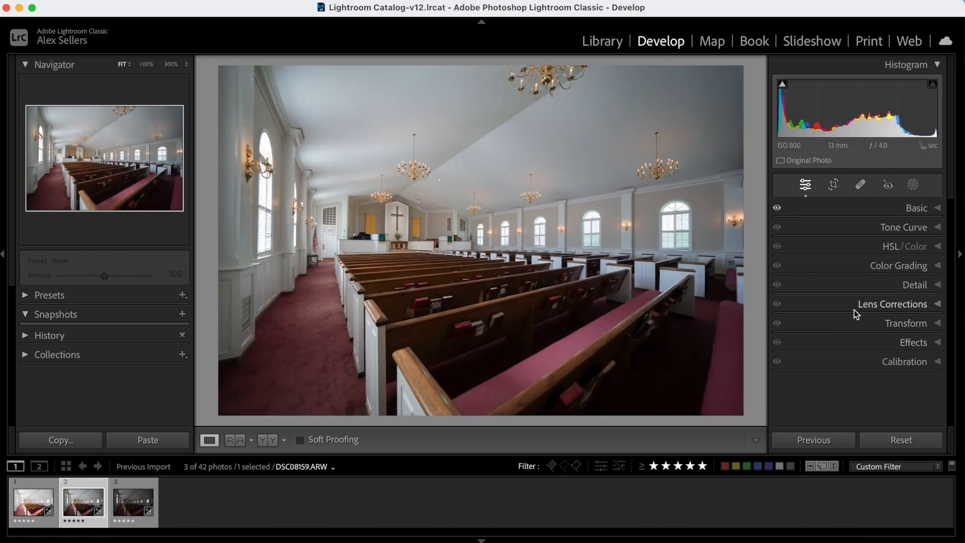
click(855, 305)
click(821, 246)
click(821, 257)
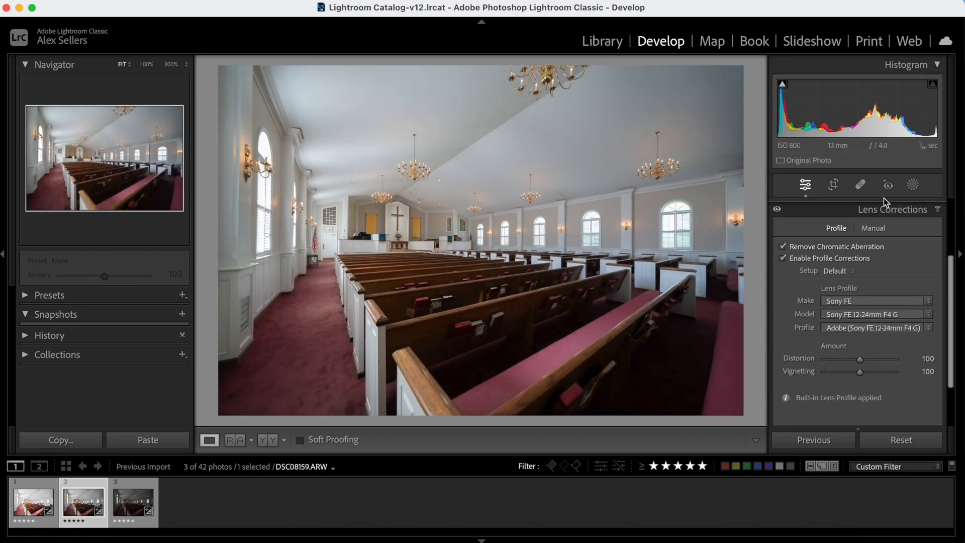
scroll(862, 212, up, 1)
click(854, 230)
Compare the brightest and middle exposures, and set the middle exposure's Exposure to +0.40
key(Left)
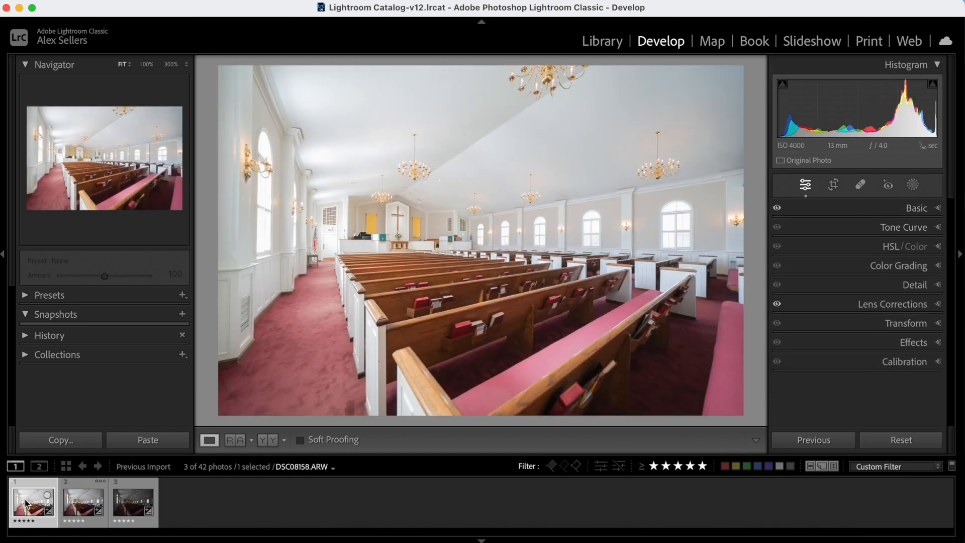
key(Right)
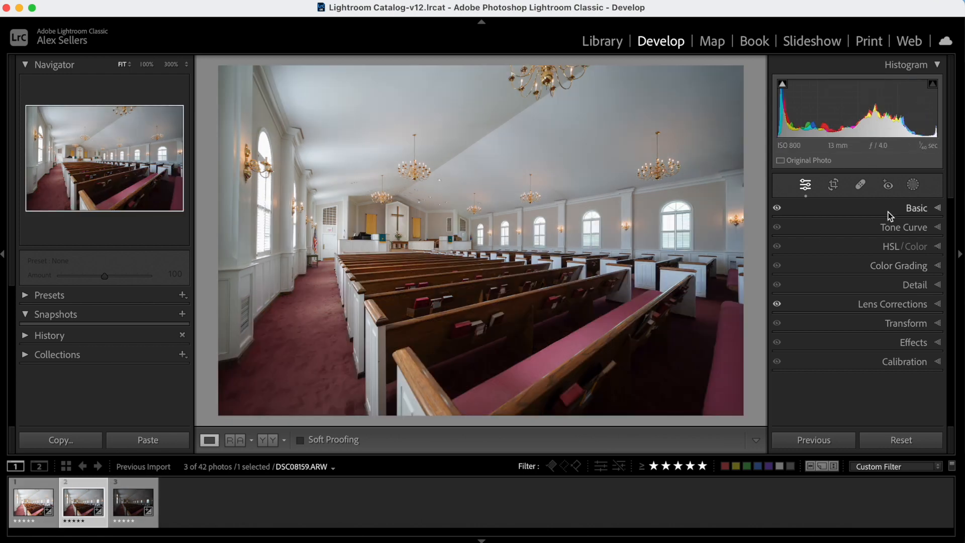
click(890, 214)
drag(865, 333, 864, 334)
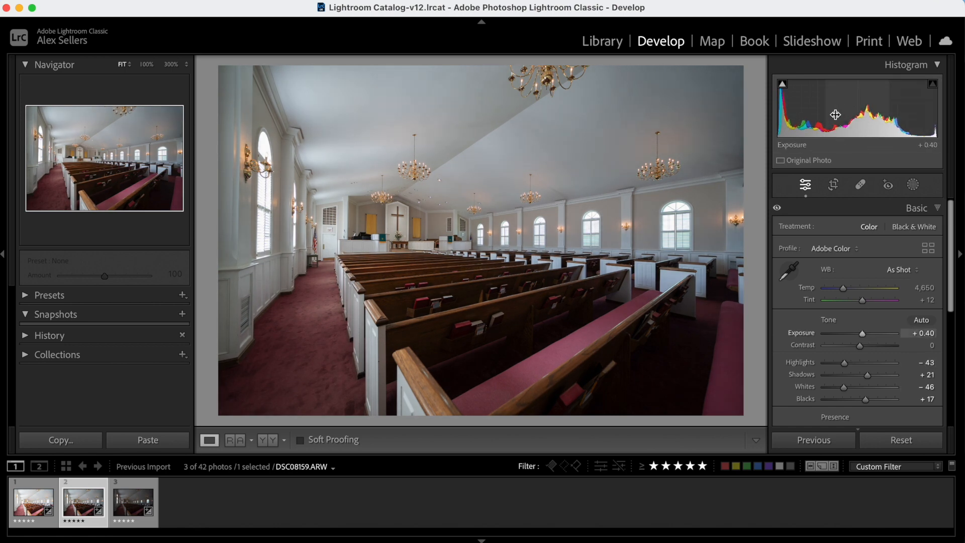
Merge all three bracketed exposures into an HDR photo with Auto Align, Auto Settings and a High deghost amount
click(133, 500)
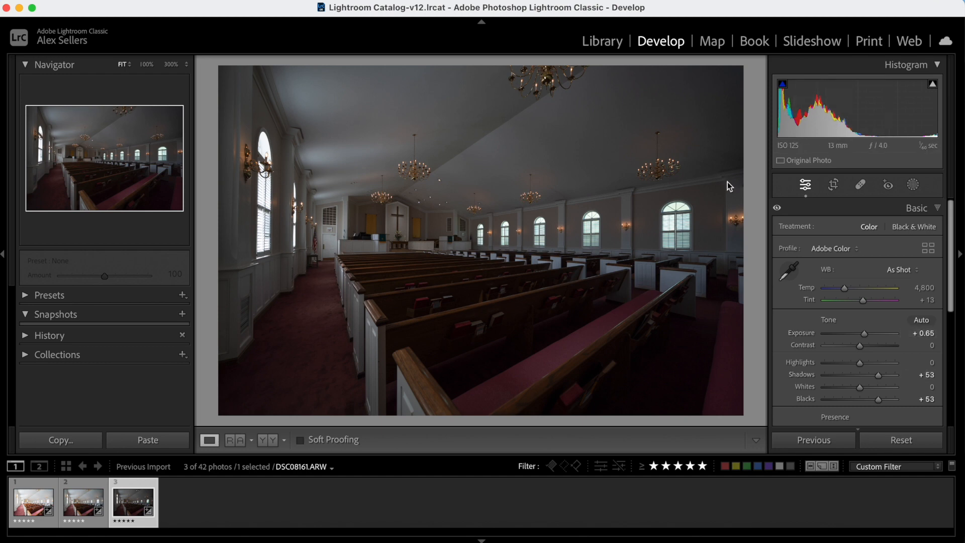
shift+click(33, 525)
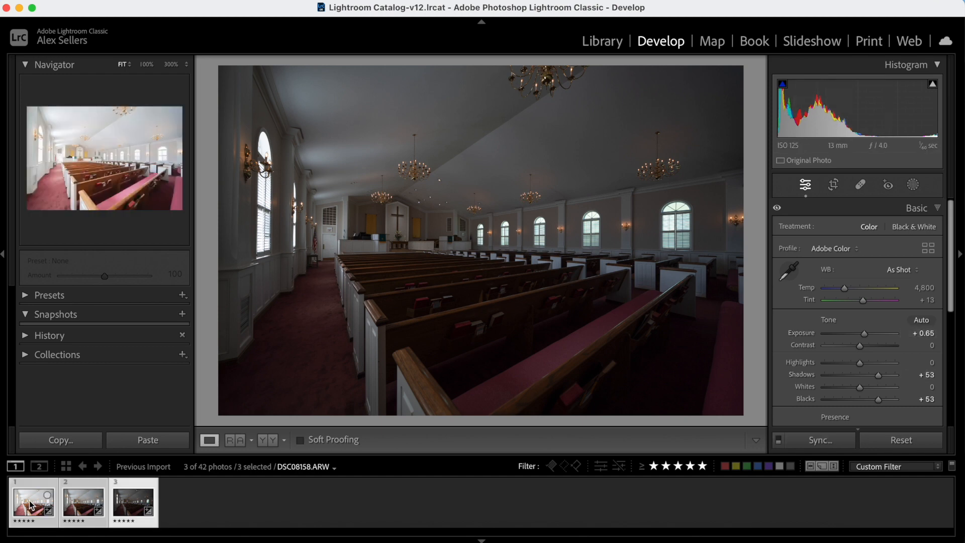
right_click(29, 504)
mouse_move(158, 215)
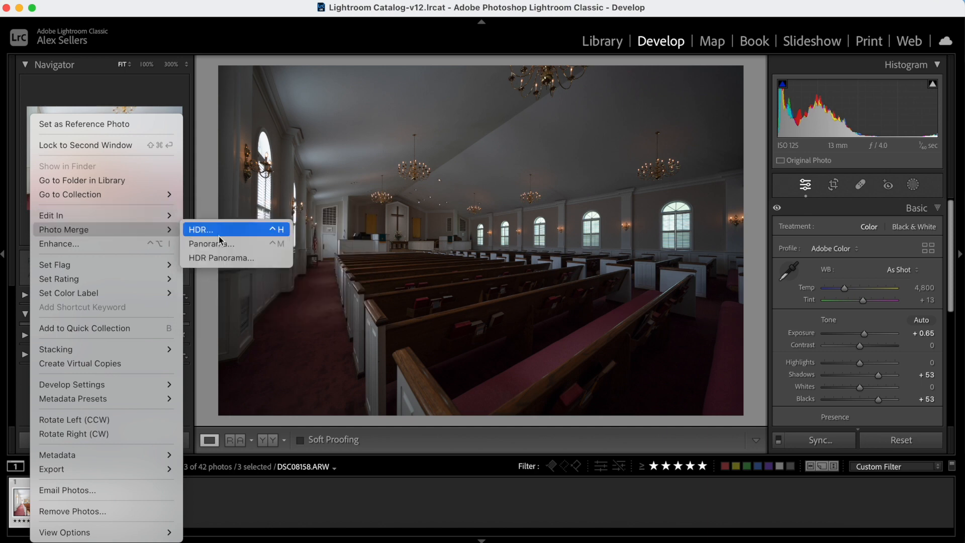
click(219, 235)
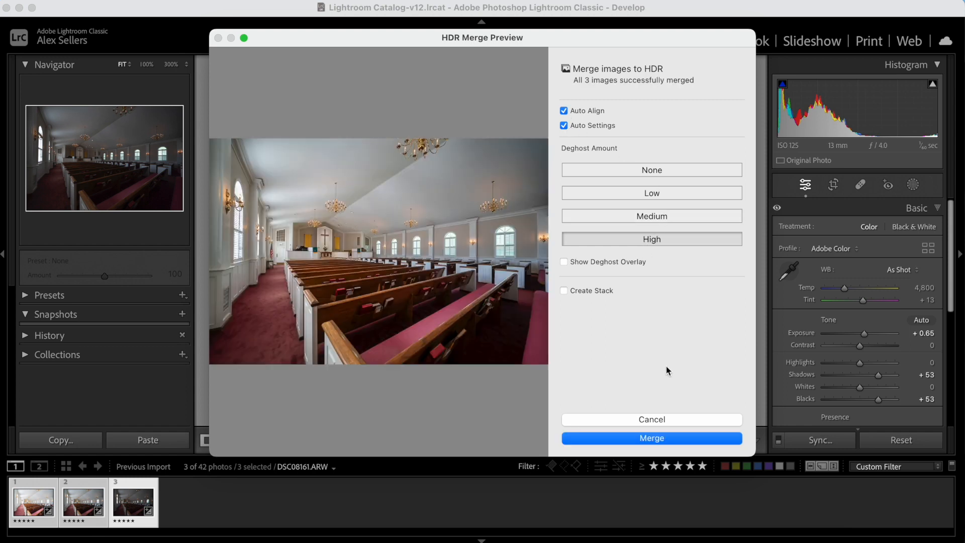
click(659, 439)
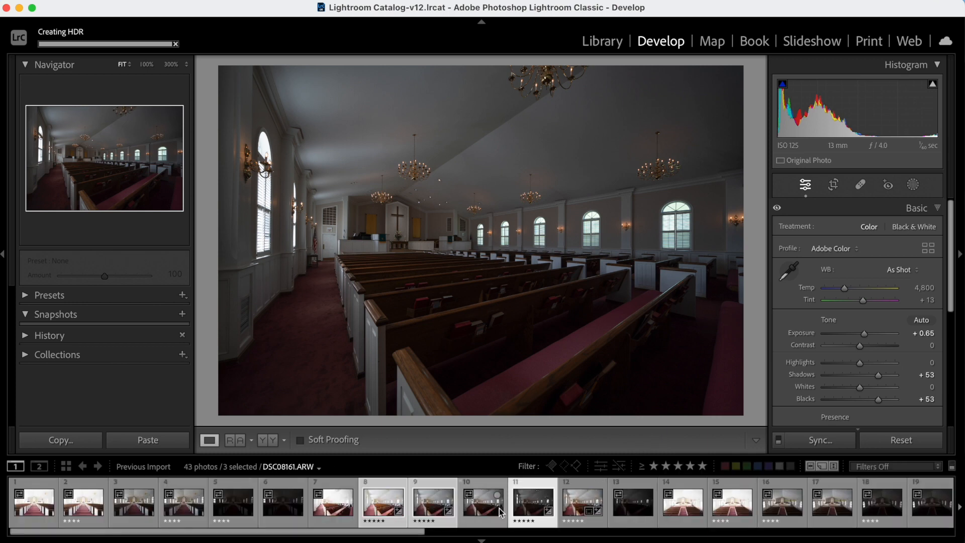
On the merged photo DSC08161-HDR.dng, set Highlights to −90, Shadows to +75, Whites to −69 and Blacks to +40
click(575, 513)
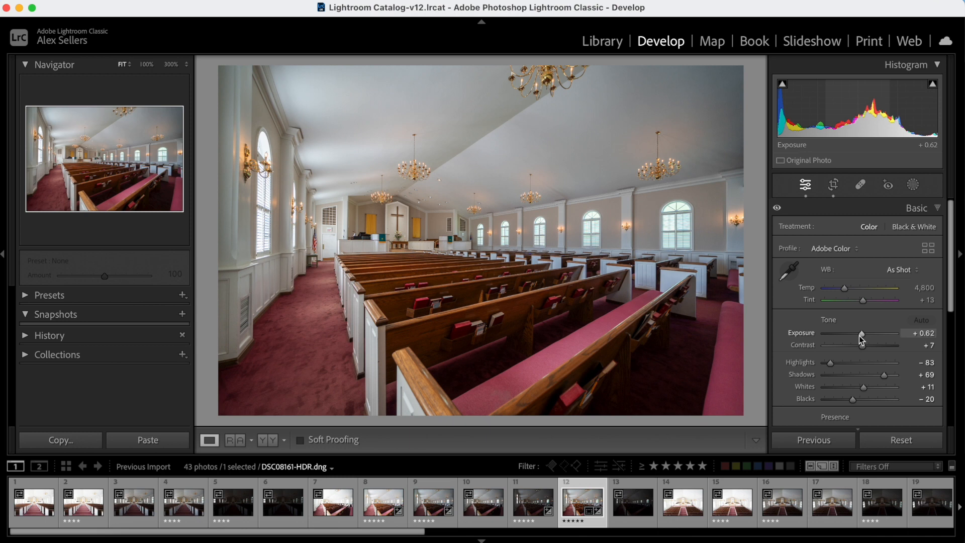
drag(831, 364, 828, 364)
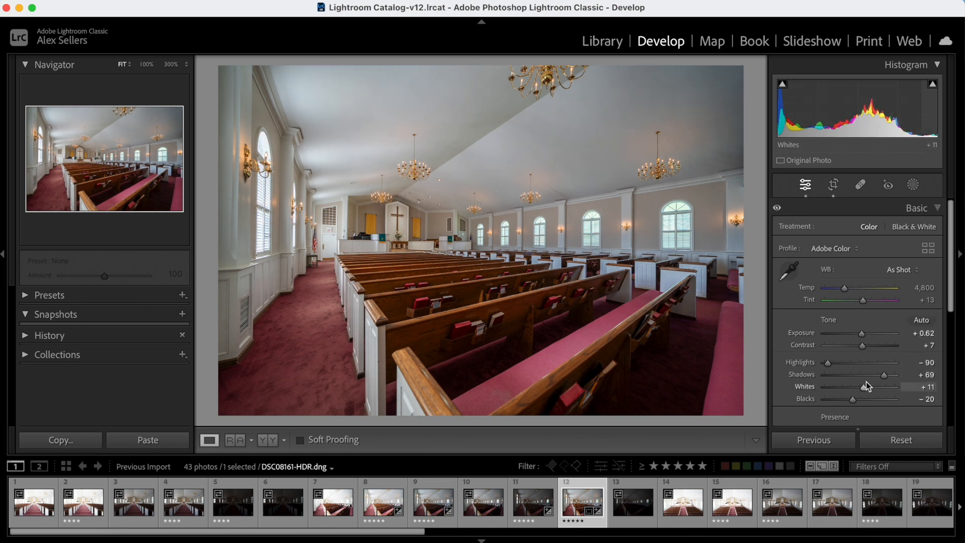
drag(863, 388, 836, 387)
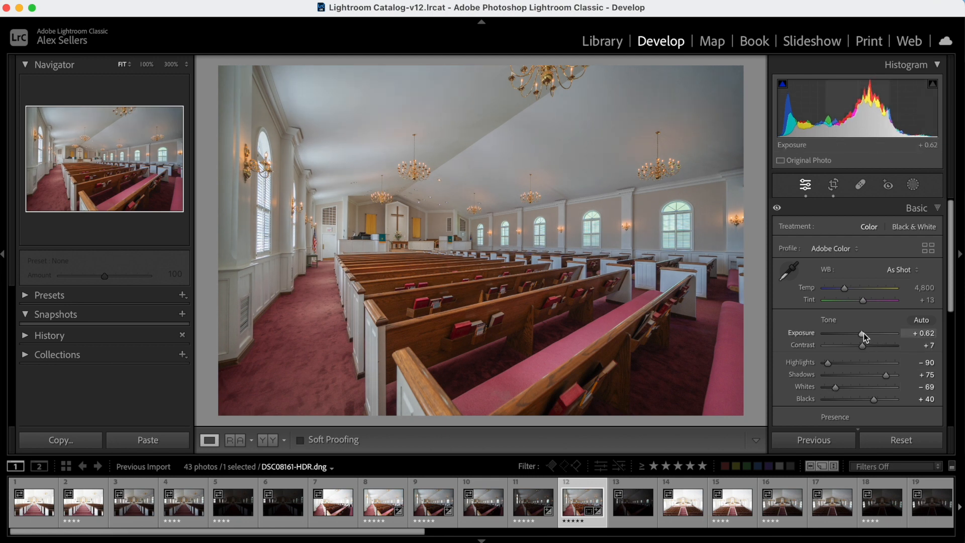
Set the HDR photo's Exposure to +0.95 and Contrast to +40, and its white balance to Temp 4,554 and Tint +14
drag(863, 333, 874, 350)
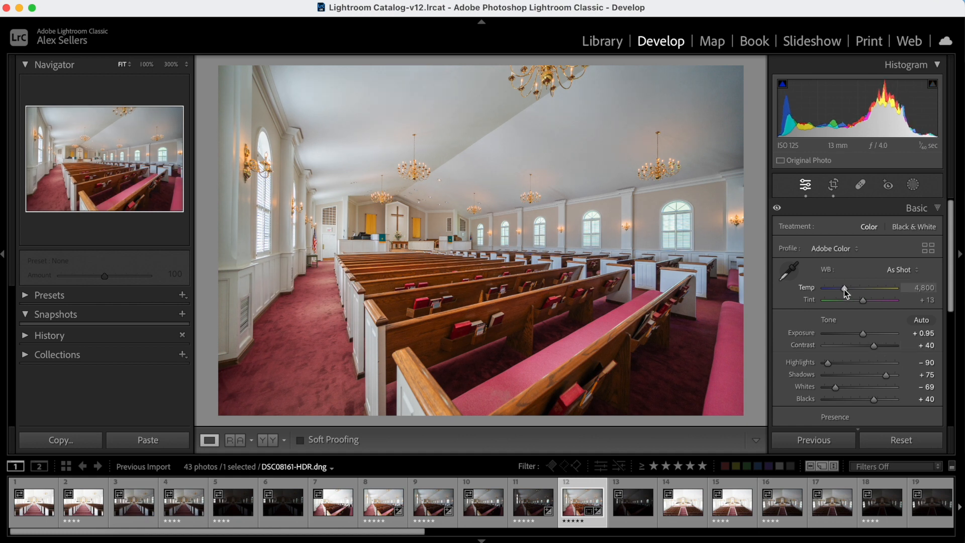
mouse_move(844, 289)
mouse_down()
mouse_move(876, 301)
mouse_move(850, 307)
mouse_move(862, 307)
mouse_move(843, 291)
mouse_up()
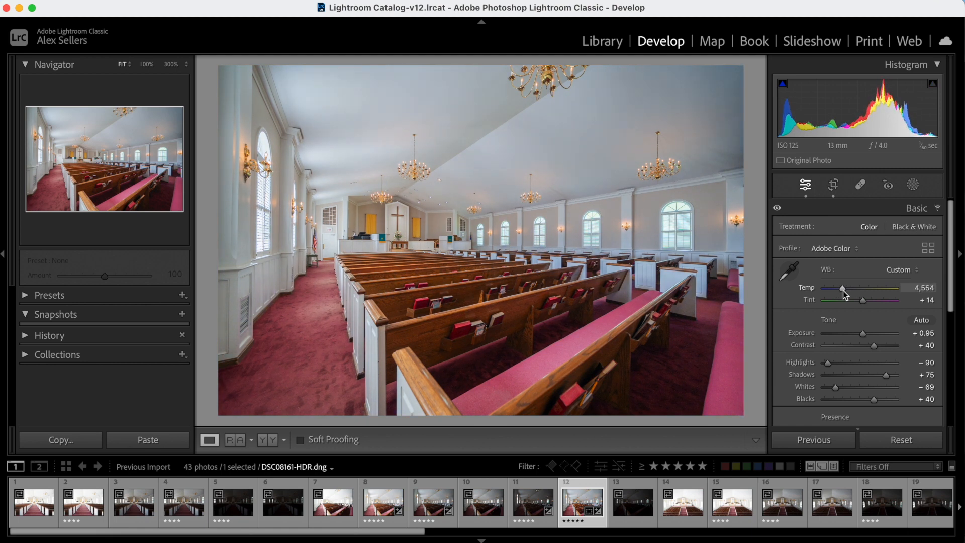
Set the HDR photo's Clarity to −8 and Texture to +13, and reset its Vibrance to 0
scroll(849, 373, down, 1)
scroll(848, 373, down, 3)
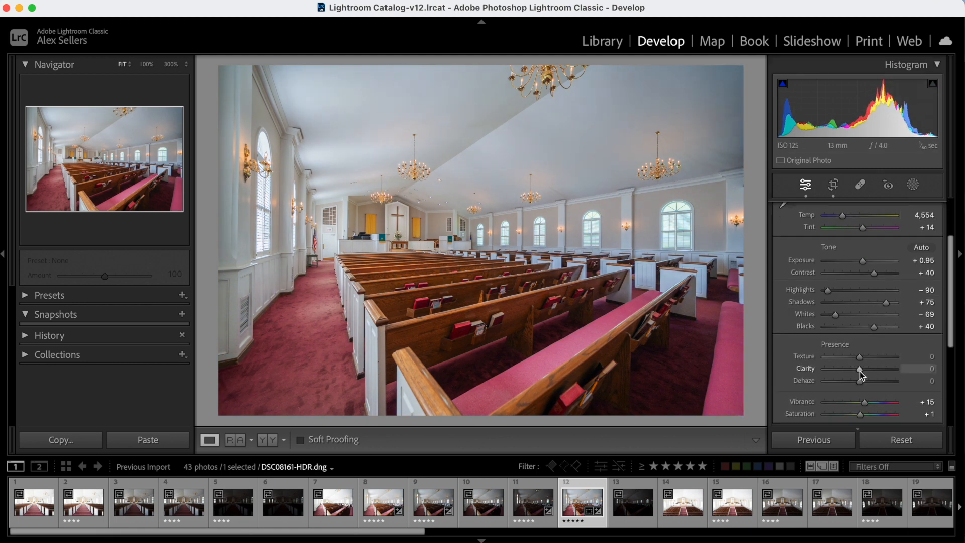
mouse_move(861, 371)
mouse_down()
mouse_move(849, 381)
mouse_move(858, 376)
mouse_up()
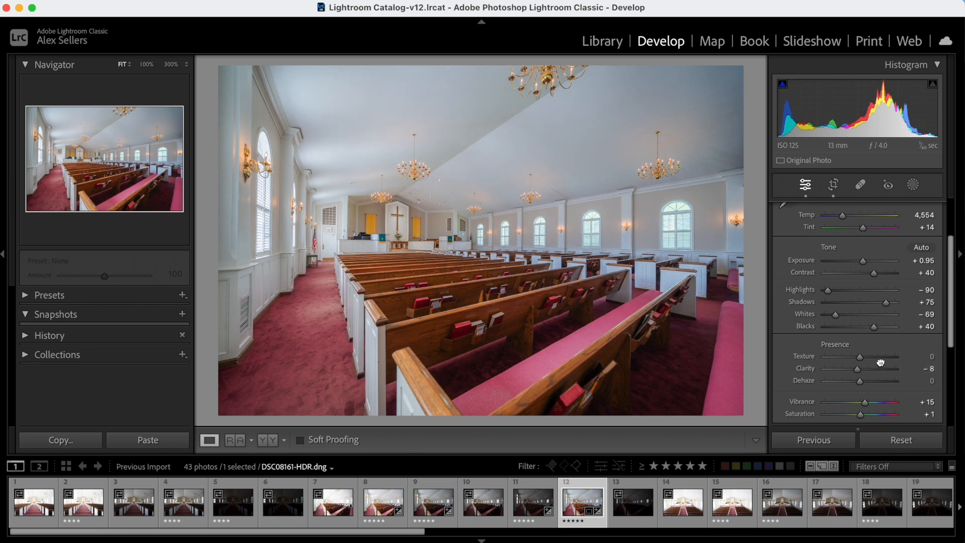
mouse_move(861, 359)
mouse_down()
mouse_move(879, 359)
mouse_move(846, 359)
mouse_move(875, 370)
mouse_move(866, 366)
mouse_up()
double_click(866, 403)
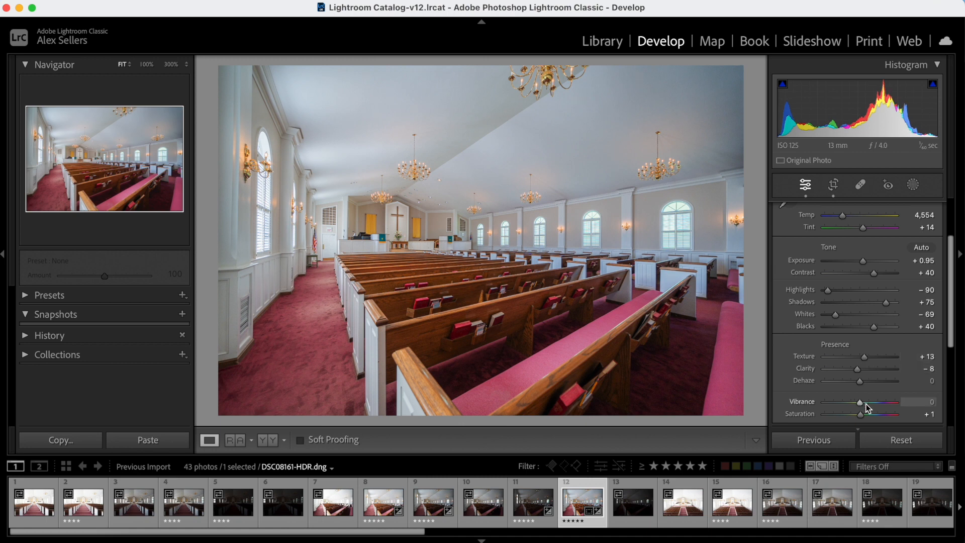
Set the HSL Saturation values to Red −9, Orange −20, Yellow +13, Green −53, Aqua −50, Blue −51, Purple −51 and Magenta −13
scroll(868, 408, down, 5)
click(863, 327)
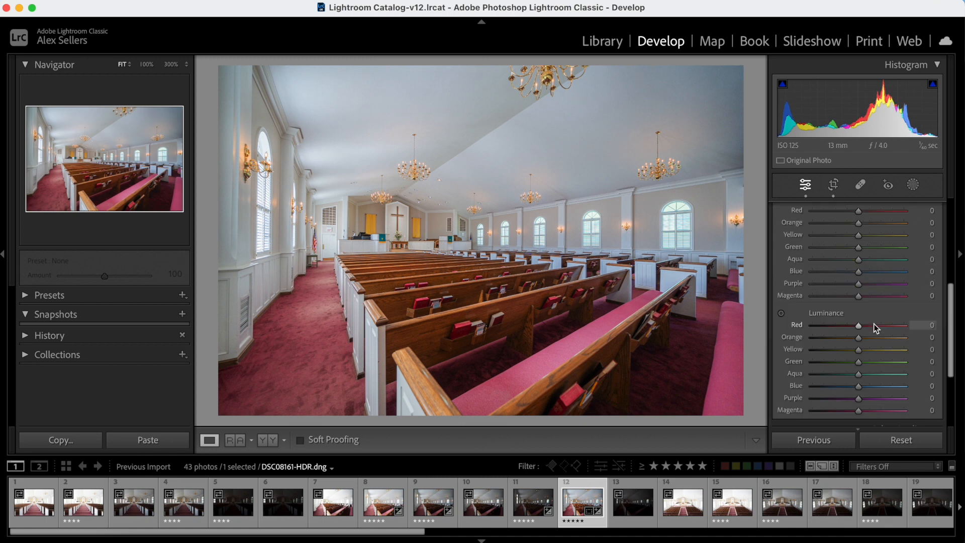
scroll(874, 324, up, 2)
mouse_move(858, 305)
mouse_down()
mouse_move(817, 309)
mouse_move(883, 305)
mouse_move(861, 313)
mouse_up()
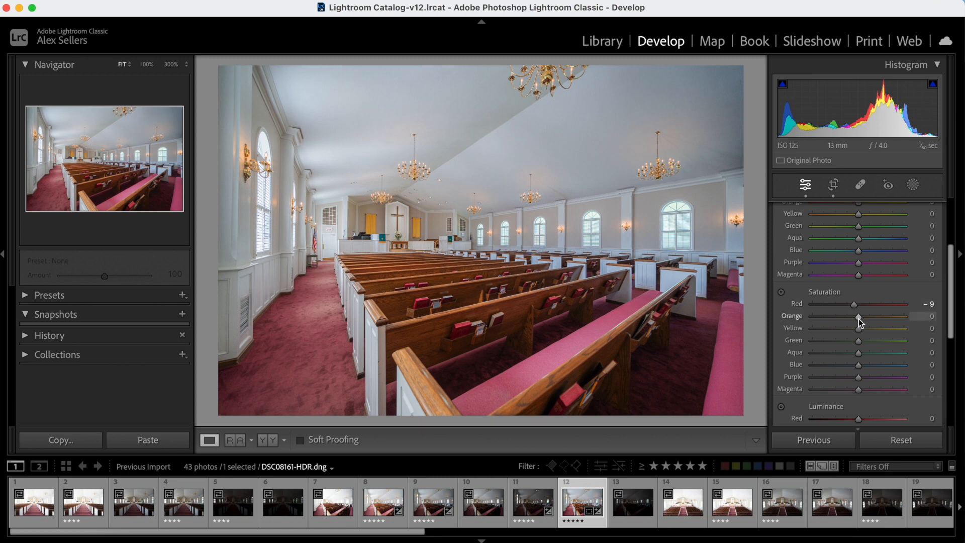
drag(859, 319, 810, 358)
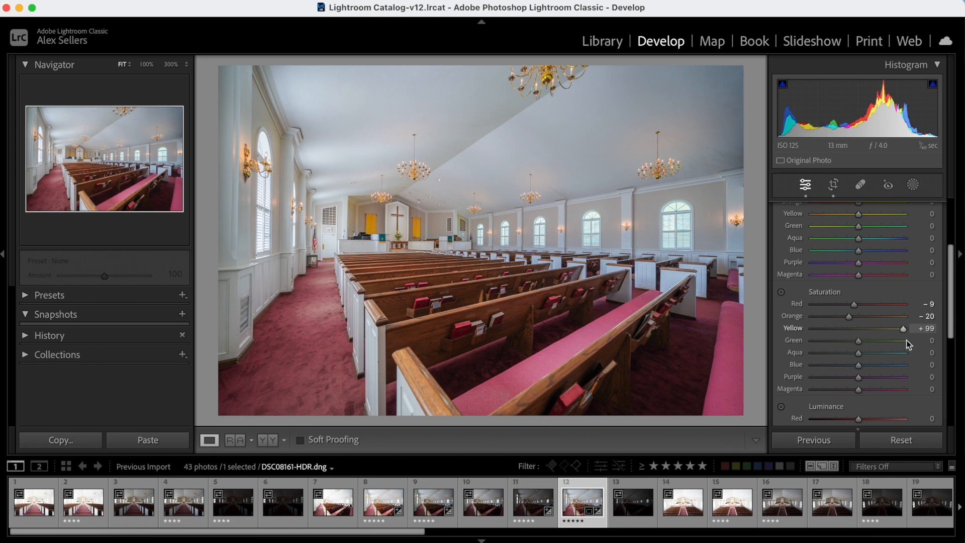
drag(888, 350, 834, 364)
drag(835, 365, 850, 402)
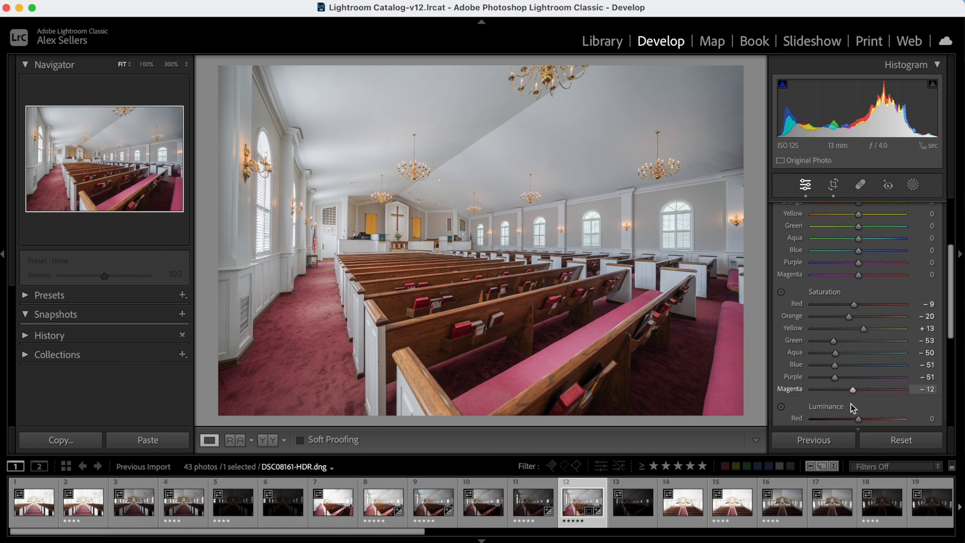
Set the HSL Hue values to Red +8, Orange −4, Yellow −4, Green +1 and Blue −8
scroll(847, 339, up, 5)
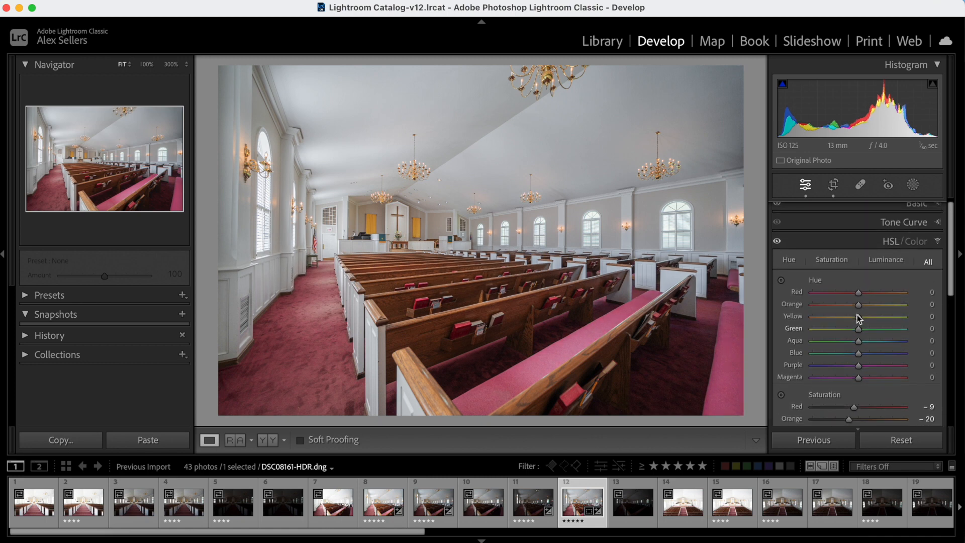
drag(858, 294, 866, 317)
key(Up)
key(Up)
key(Up)
key(Up)
drag(859, 317, 860, 384)
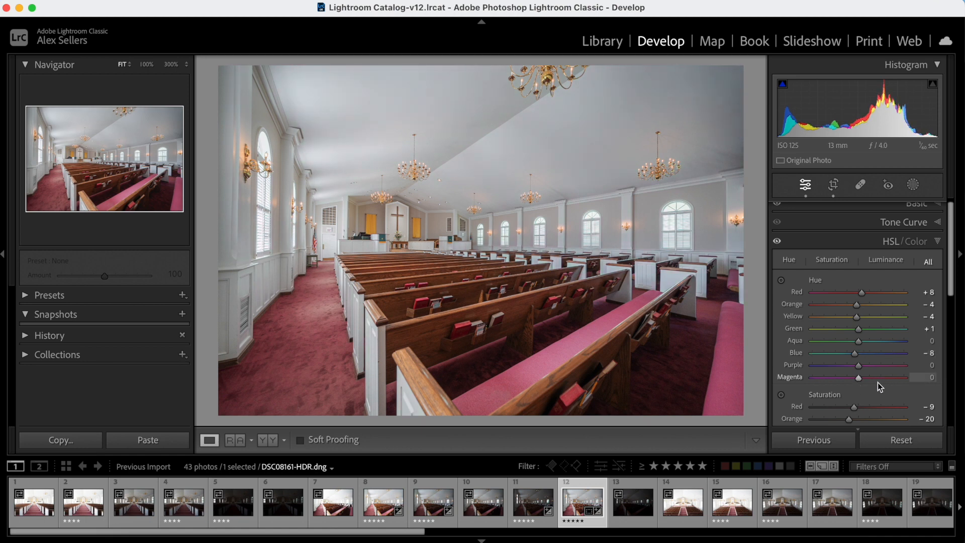
Set the HSL Luminance values to Red −7, Orange +10, Yellow +8, Blue +7 and Magenta −16
scroll(878, 382, down, 5)
scroll(879, 390, down, 2)
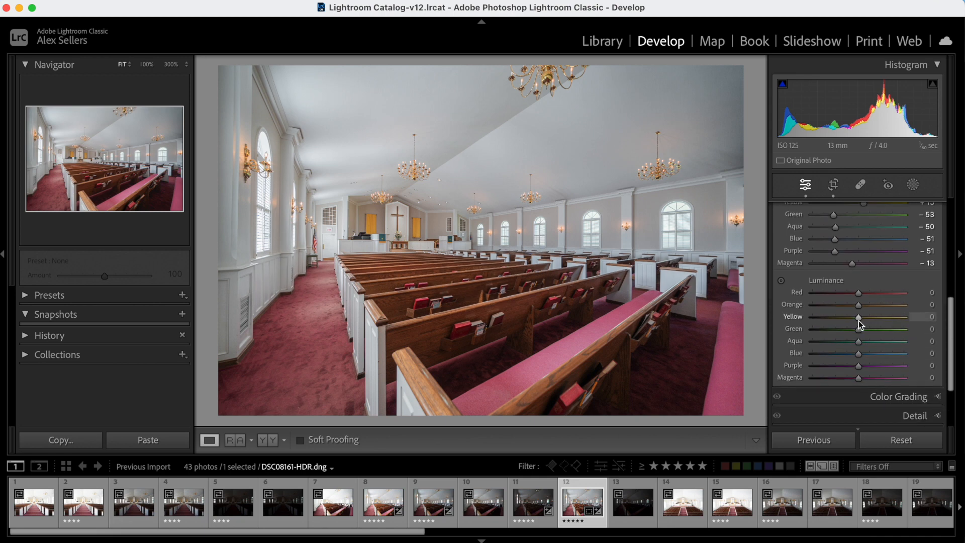
drag(859, 318, 861, 338)
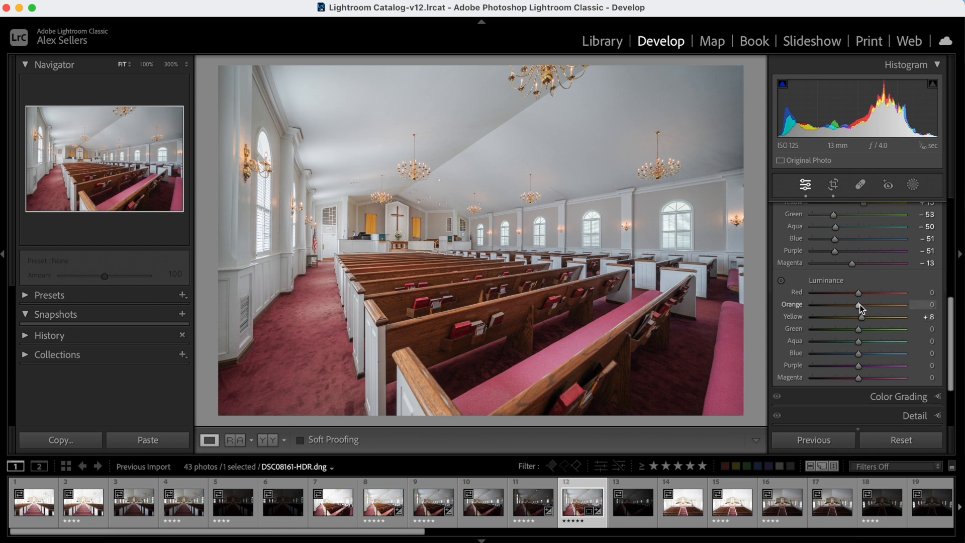
mouse_move(860, 305)
mouse_down()
mouse_move(873, 306)
mouse_move(845, 314)
mouse_move(882, 316)
mouse_move(847, 297)
mouse_move(881, 297)
mouse_move(849, 306)
mouse_move(861, 305)
mouse_up()
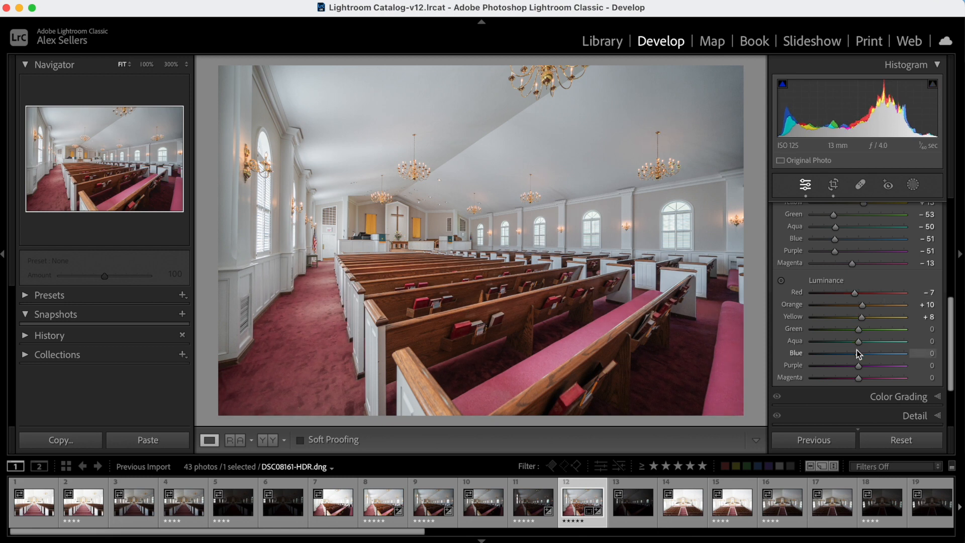
mouse_move(858, 353)
mouse_down()
mouse_move(894, 352)
mouse_move(836, 362)
mouse_move(879, 363)
mouse_move(843, 372)
mouse_move(873, 370)
mouse_move(861, 373)
mouse_up()
scroll(860, 372, down, 1)
scroll(861, 370, down, 3)
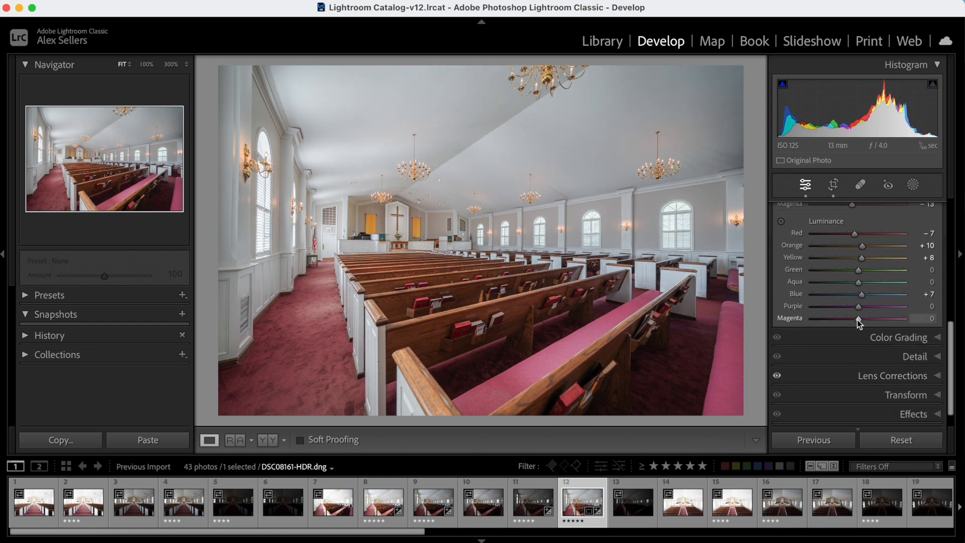
drag(858, 320, 846, 324)
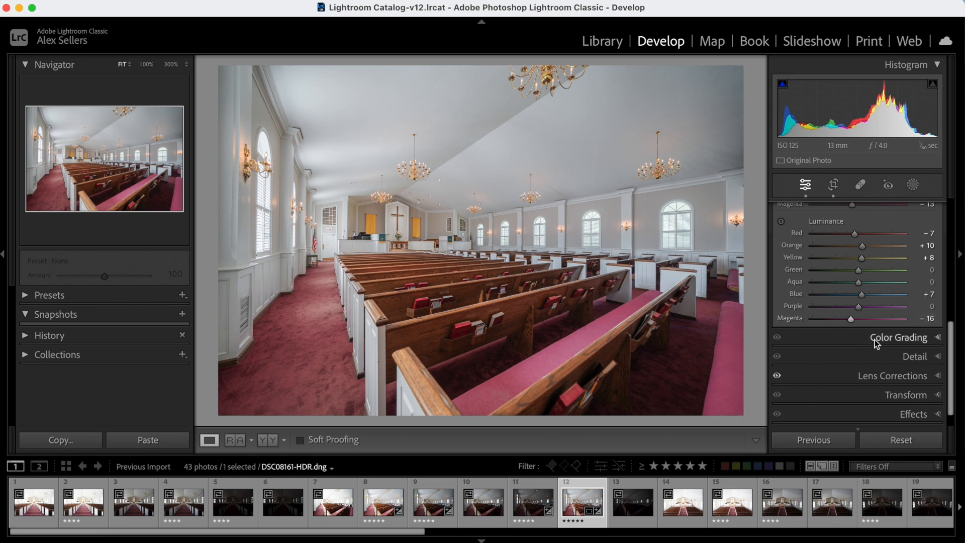
Set the photo's Sharpening Amount to 72 and Masking to 84, and its Luminance noise reduction to 26
click(877, 356)
scroll(819, 251, up, 5)
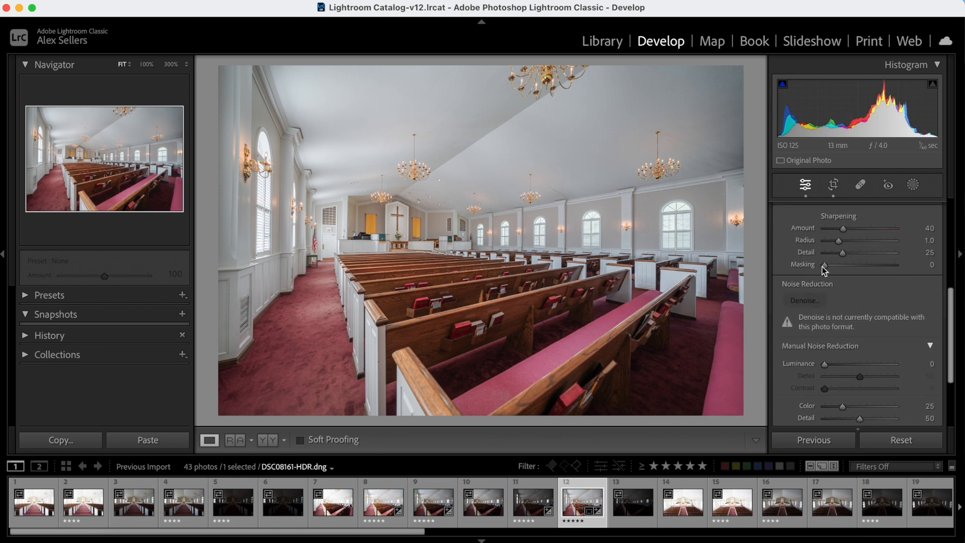
click(858, 267)
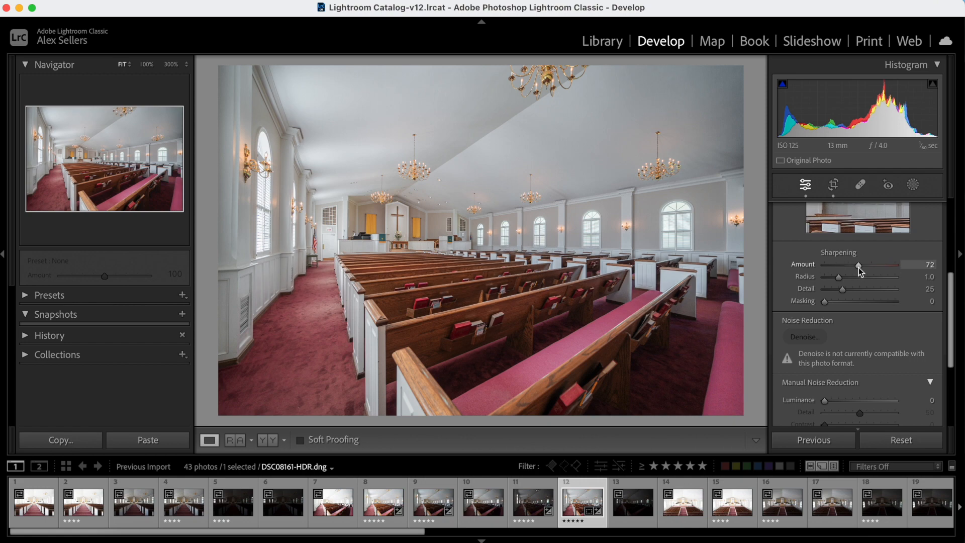
drag(843, 300, 883, 303)
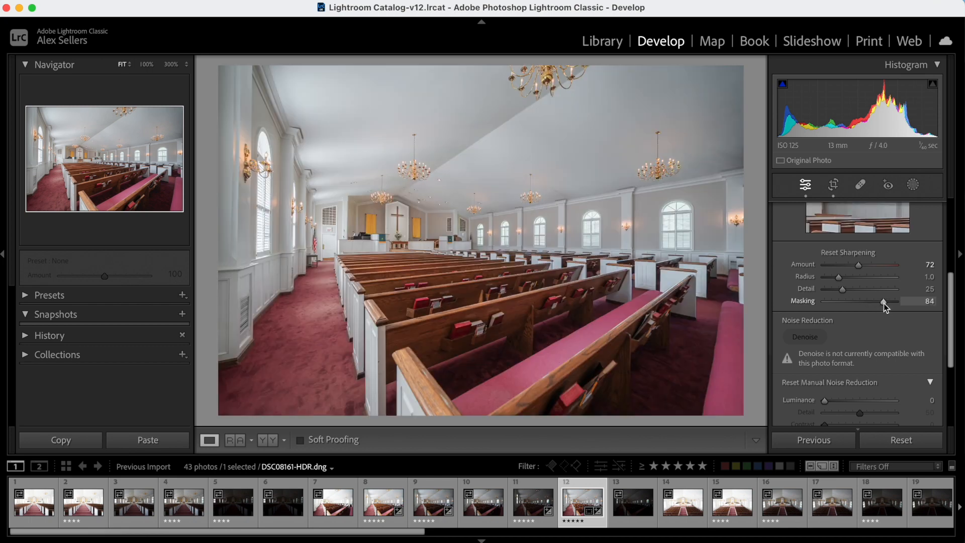
click(845, 400)
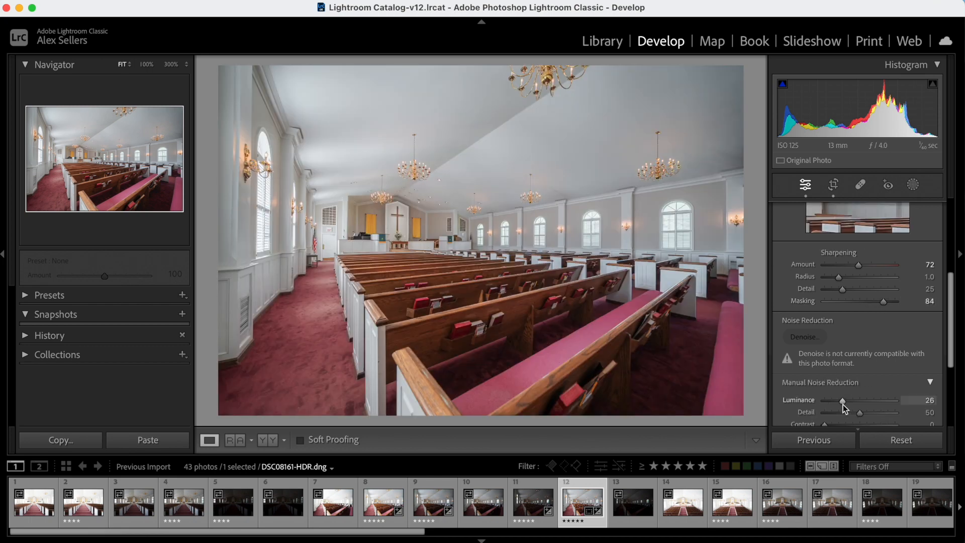
Check the lens profile and chromatic aberration settings in the photo's lens corrections
scroll(843, 405, down, 4)
click(859, 390)
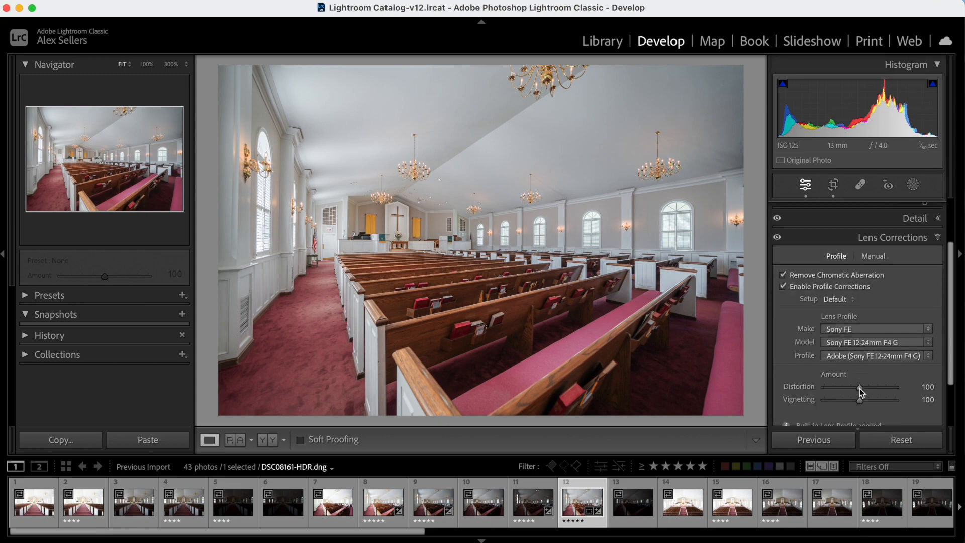
click(871, 209)
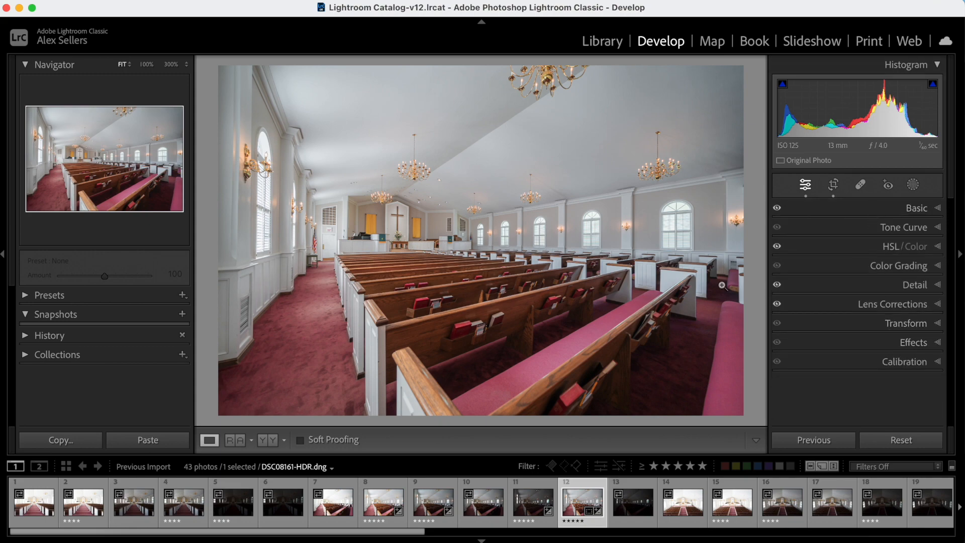
Straighten the photo to an Angle of −0.37, adjust the crop's lower edge slightly and apply the crop
click(834, 185)
drag(754, 209, 755, 205)
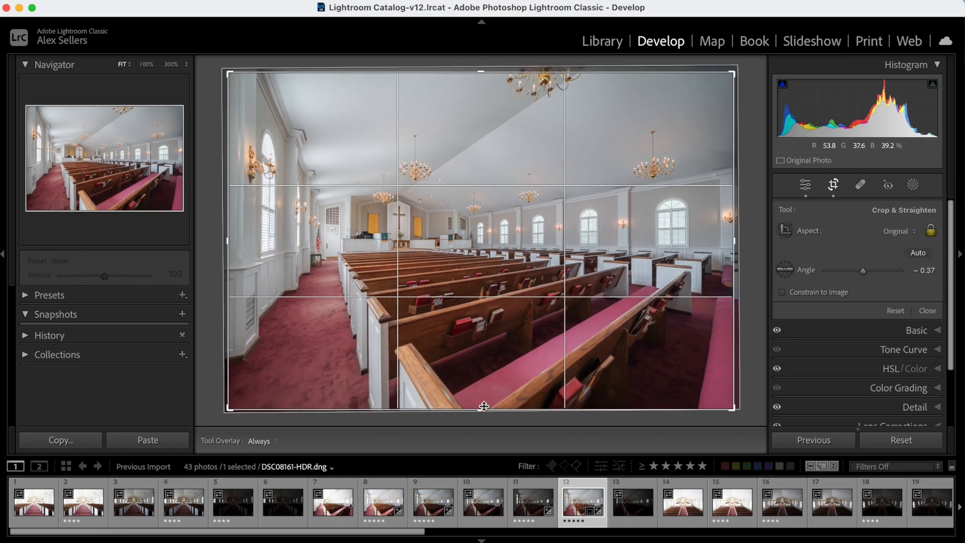
drag(484, 407, 484, 405)
click(832, 188)
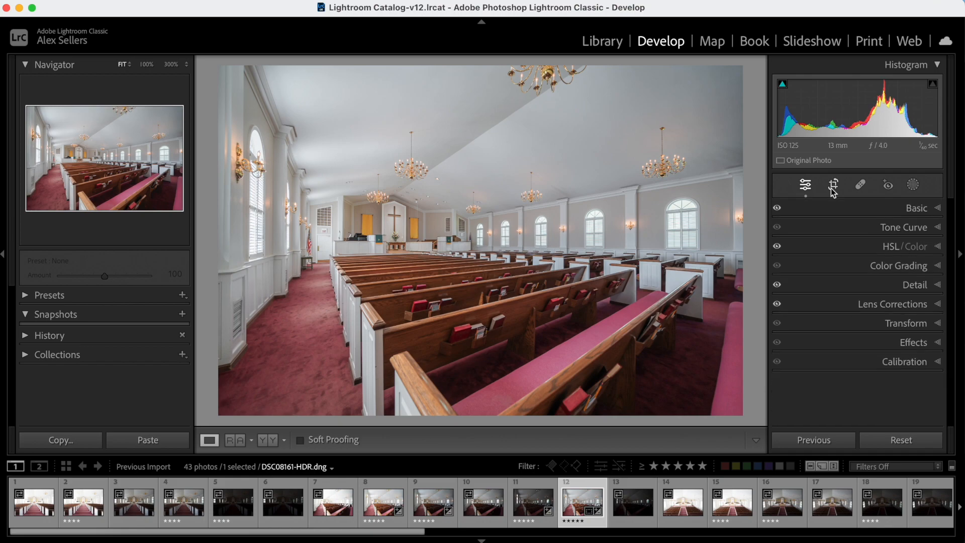
Review the edited photo in full screen and compare it with its unedited Before version
key(f)
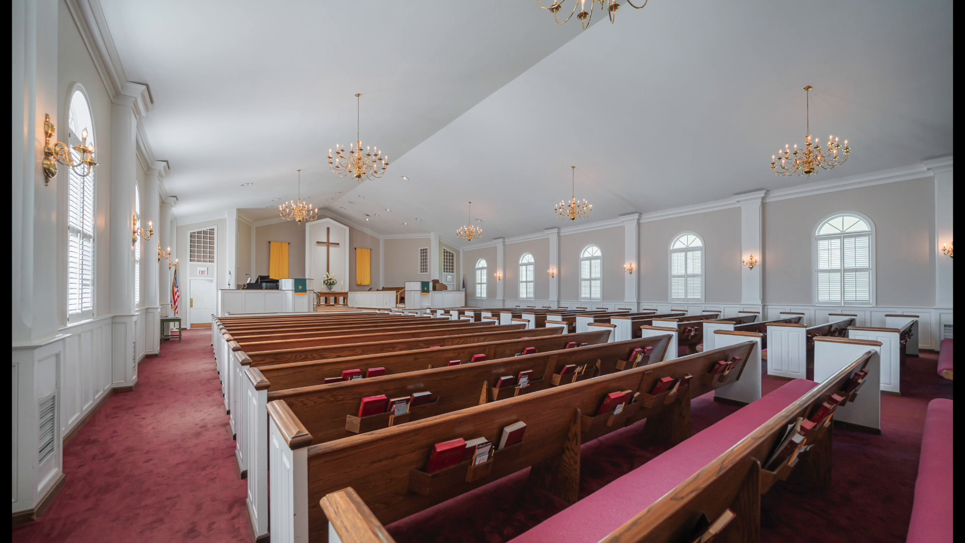
key(f)
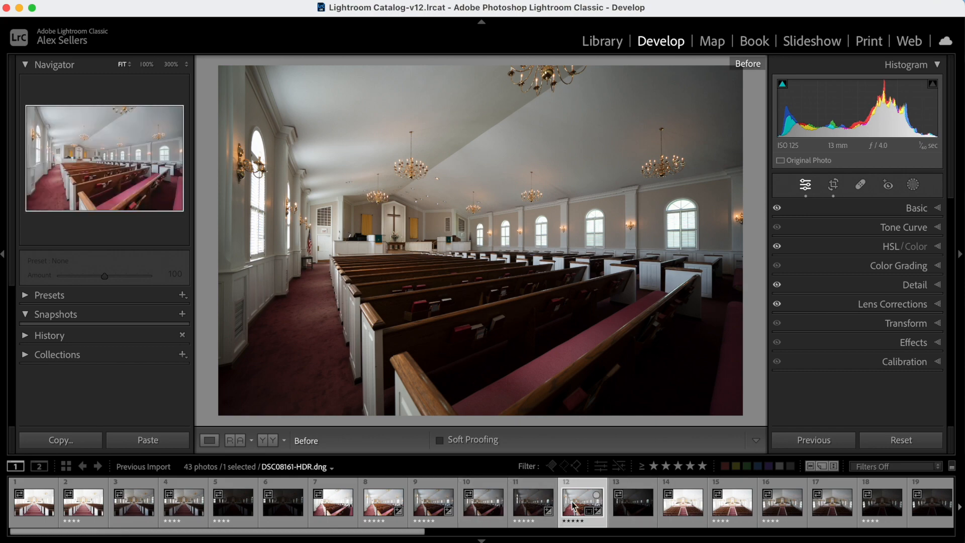
key(backslash)
key(backslash)
key(backslash)
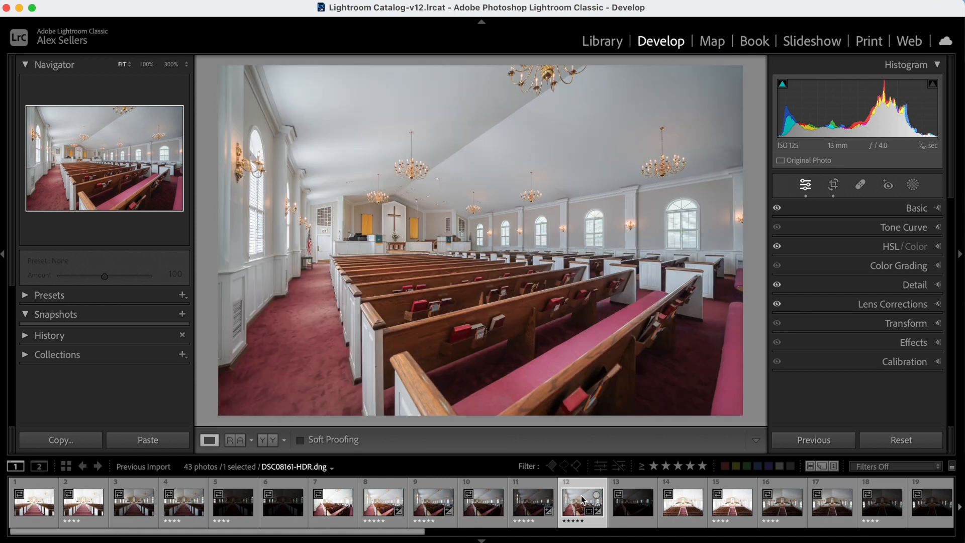